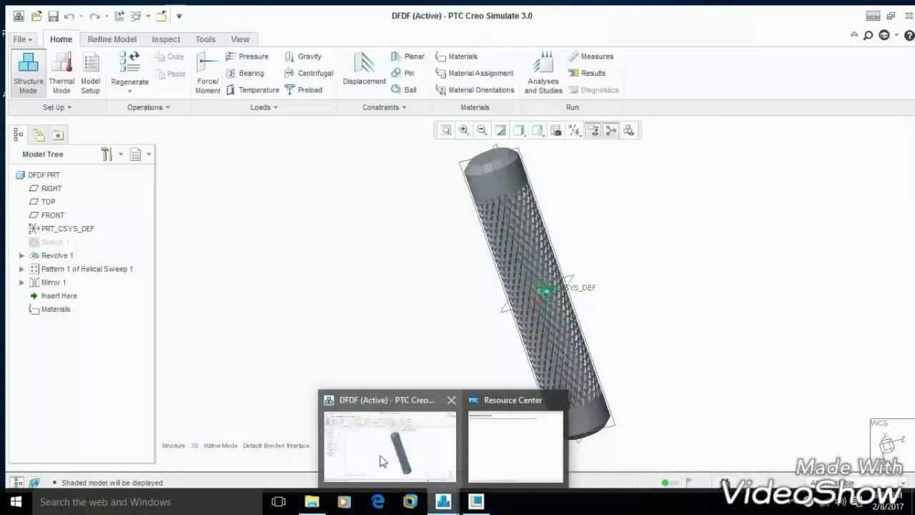
Step: Bring the Creo window to the front and orbit the finished knurled roller
left_click(381, 461)
middle_click_drag(372, 343, 453, 296)
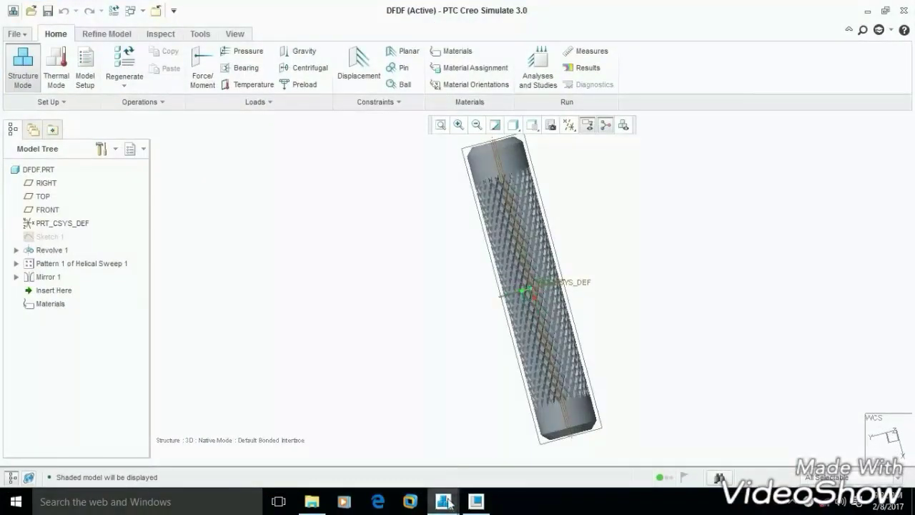
Step: Start a helical sweep with its profile sketch on FRONT, using RIGHT as the bottom reference
mouse_move(475, 501)
left_click(487, 460)
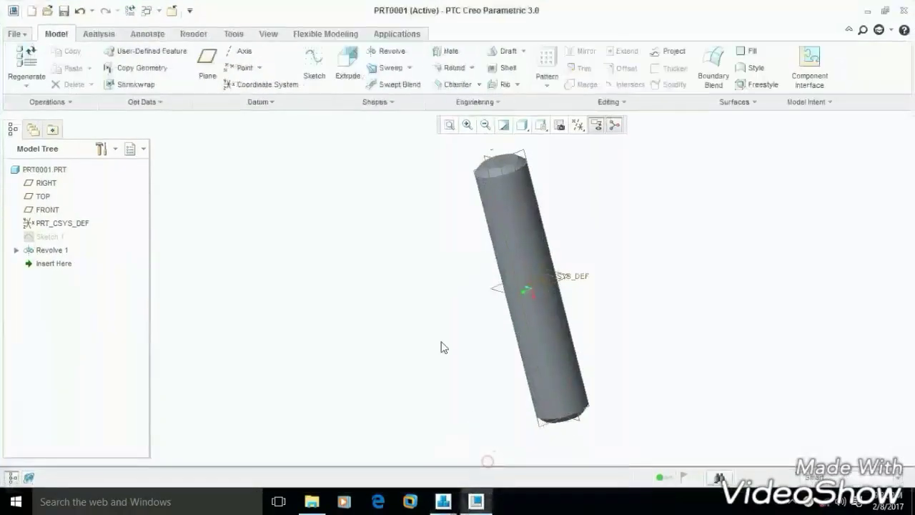
middle_click_drag(428, 310, 425, 322)
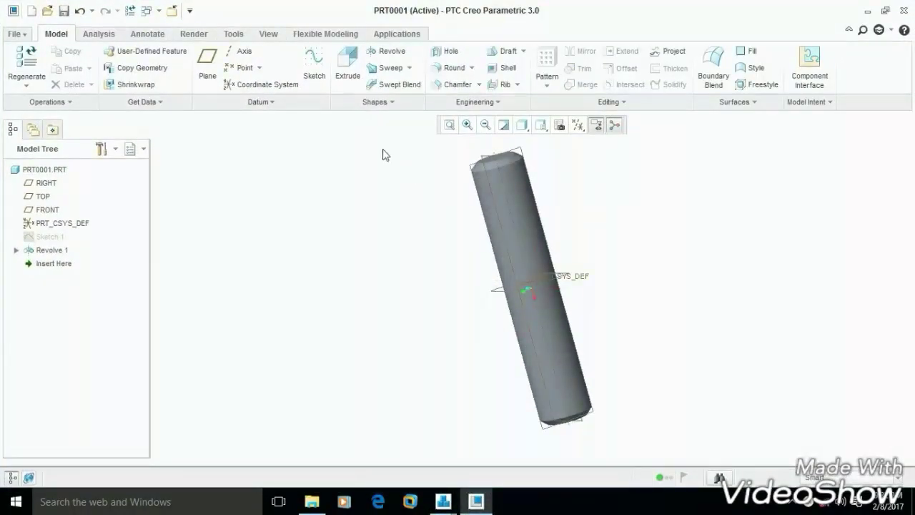
left_click(409, 69)
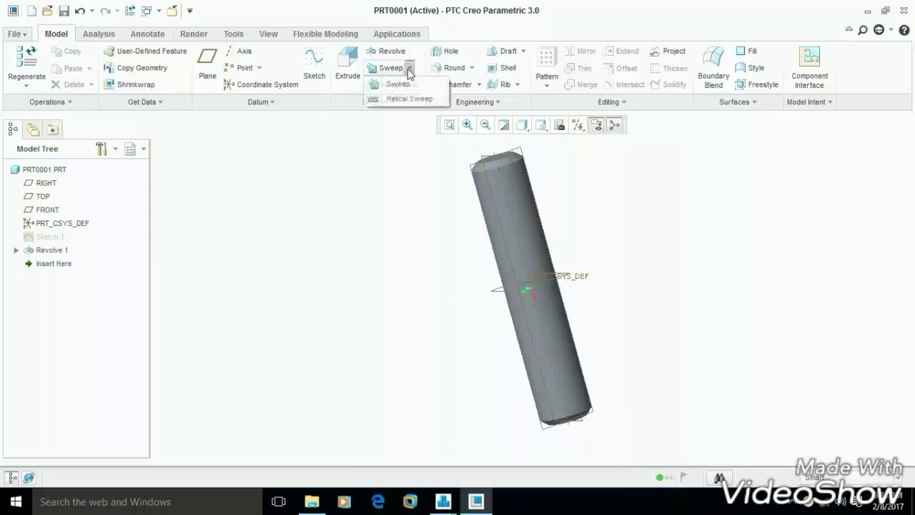
left_click(411, 99)
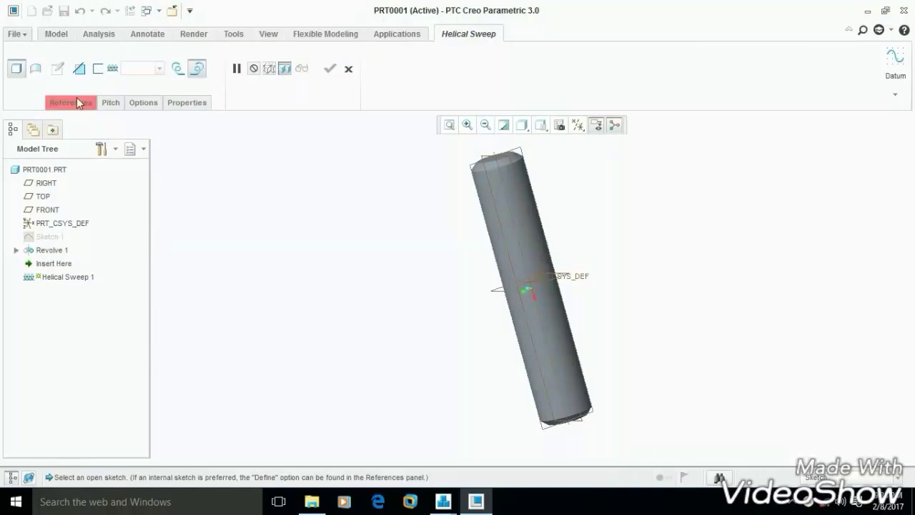
left_click(75, 100)
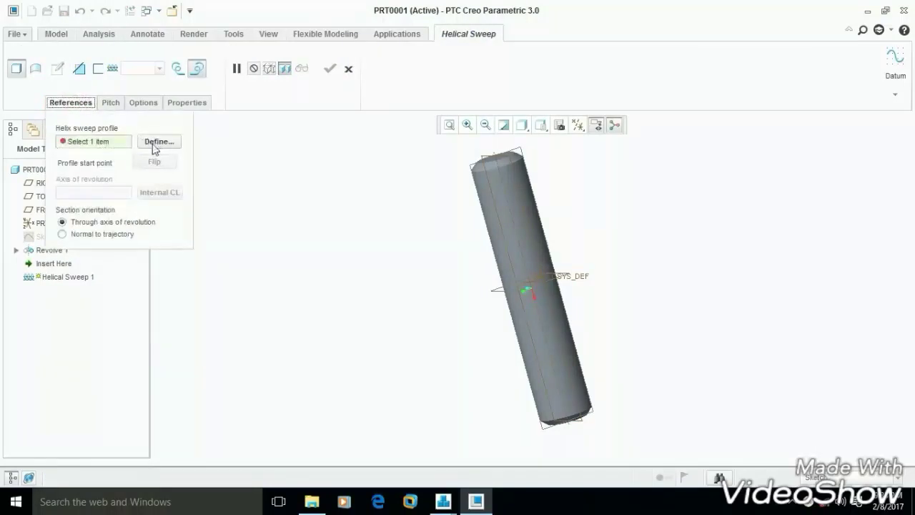
left_click(156, 146)
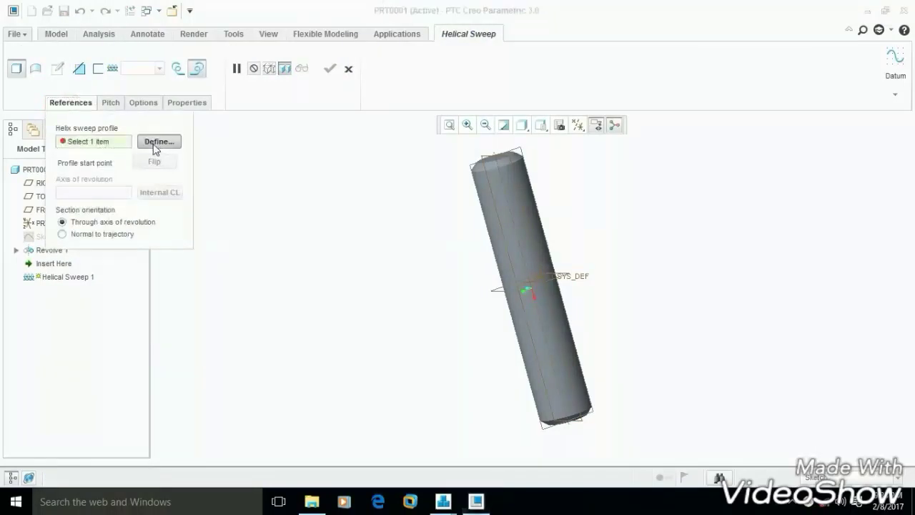
left_click(512, 149)
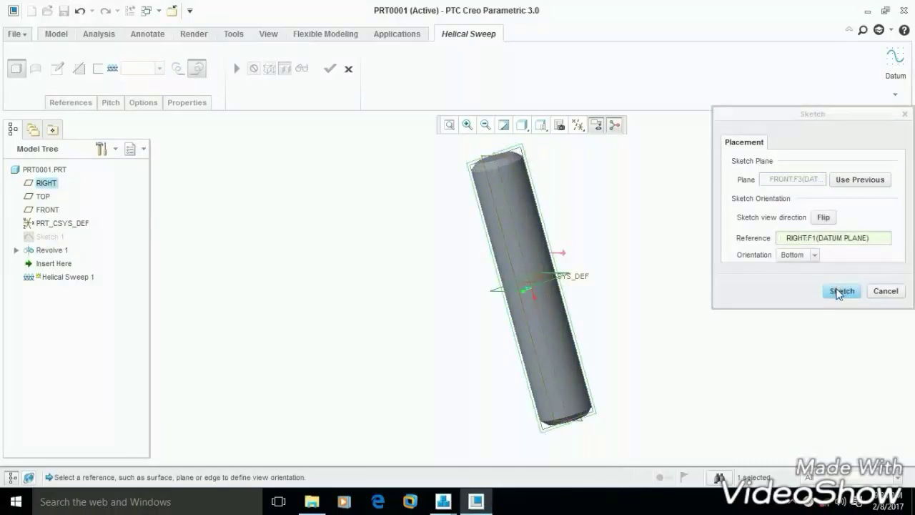
left_click(840, 292)
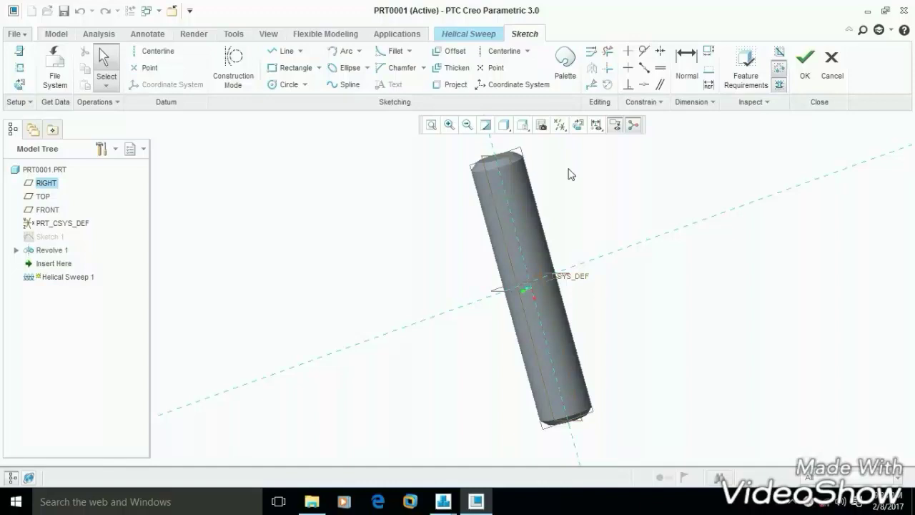
Step: Draw a vertical profile line along the cylinder's left silhouette edge
left_click(578, 126)
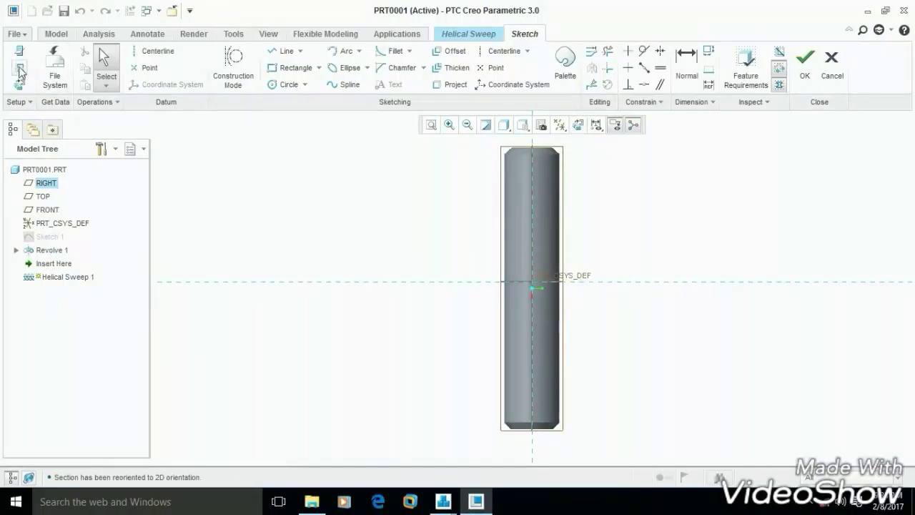
left_click(19, 69)
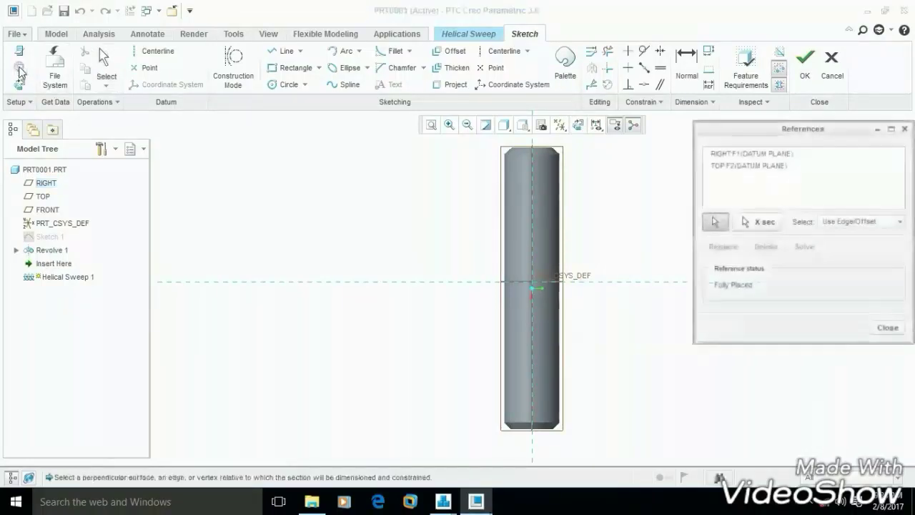
left_click(506, 183)
left_click(898, 328)
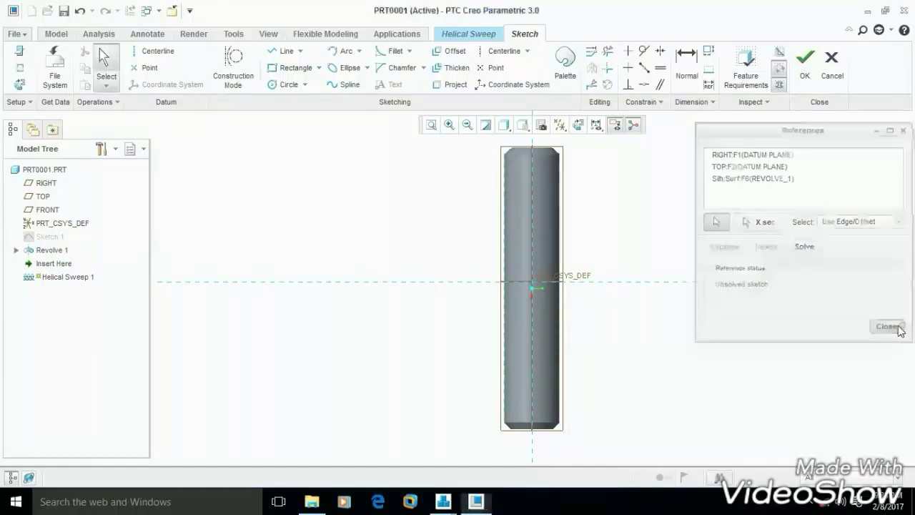
left_click(285, 50)
left_click(503, 178)
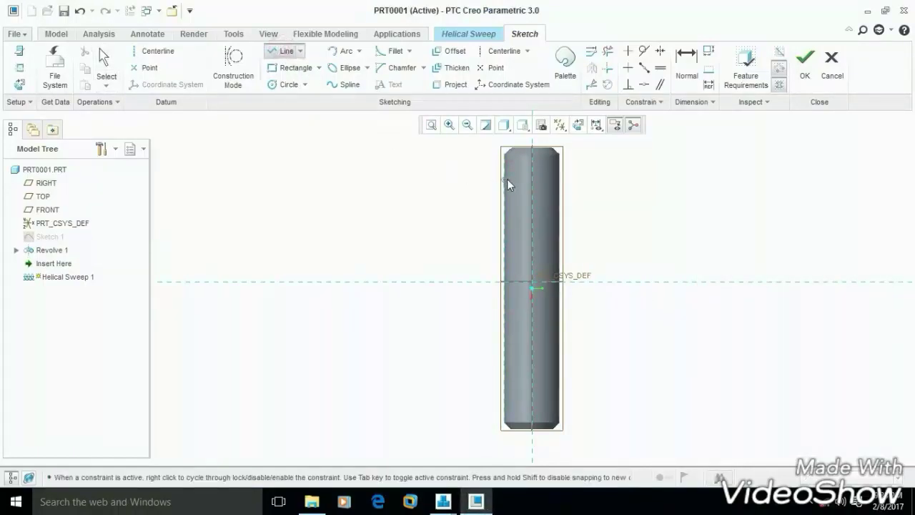
left_click(504, 392)
middle_click(428, 314)
middle_click(431, 310)
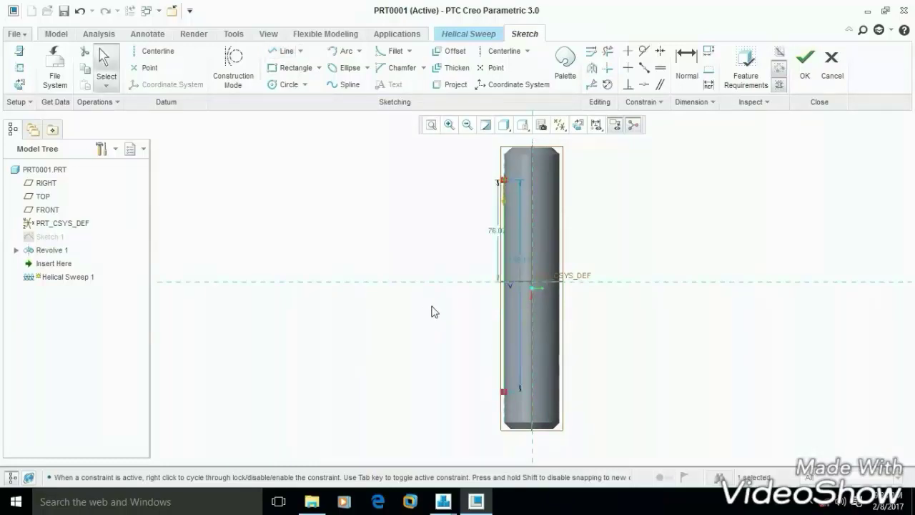
Step: Dimension the profile line to 160 long, with its top 80 above centre
left_click_drag(524, 261, 435, 254)
double_click(435, 251)
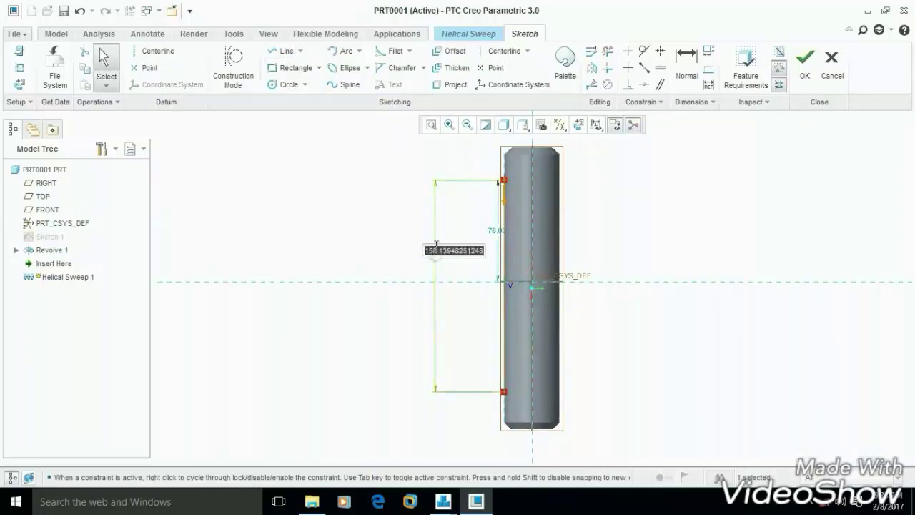
type("160")
key("Return")
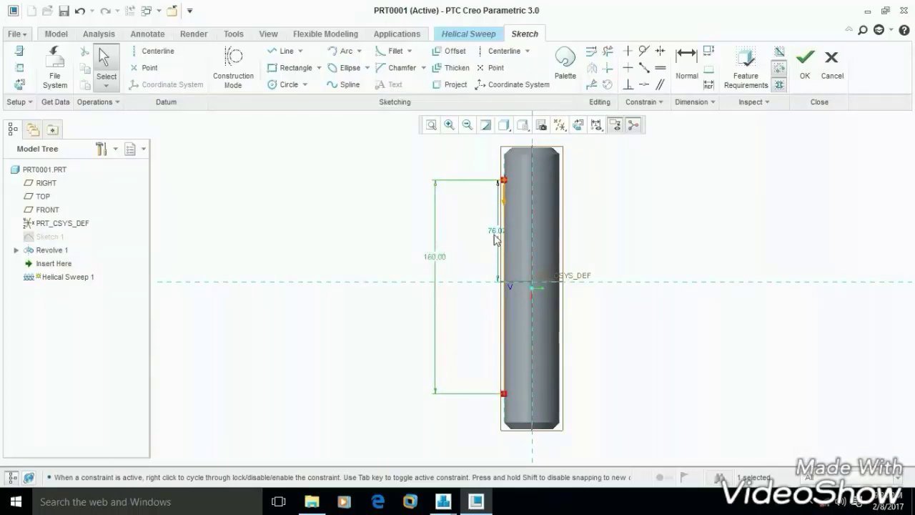
double_click(490, 234)
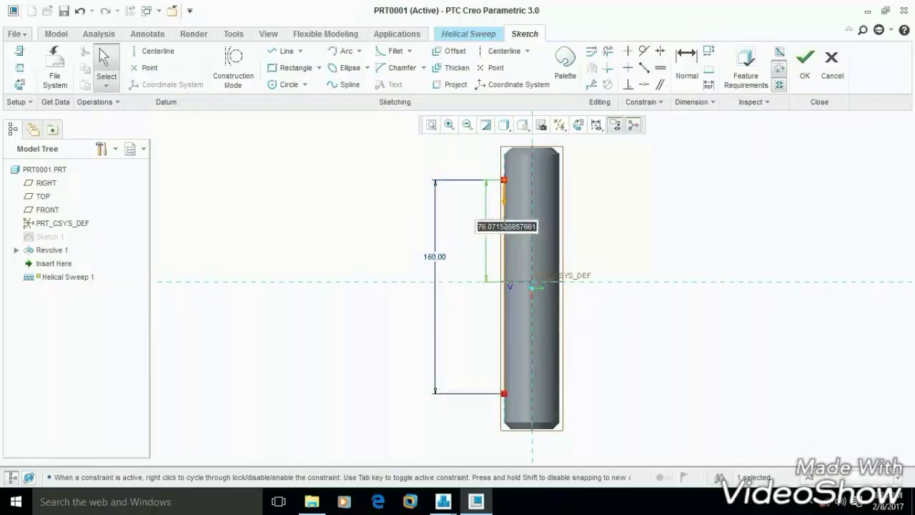
type("80")
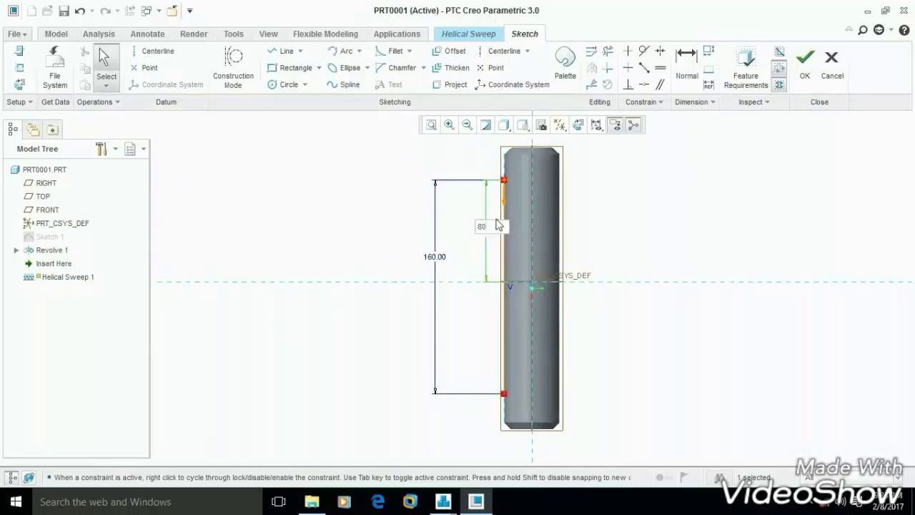
key("Return")
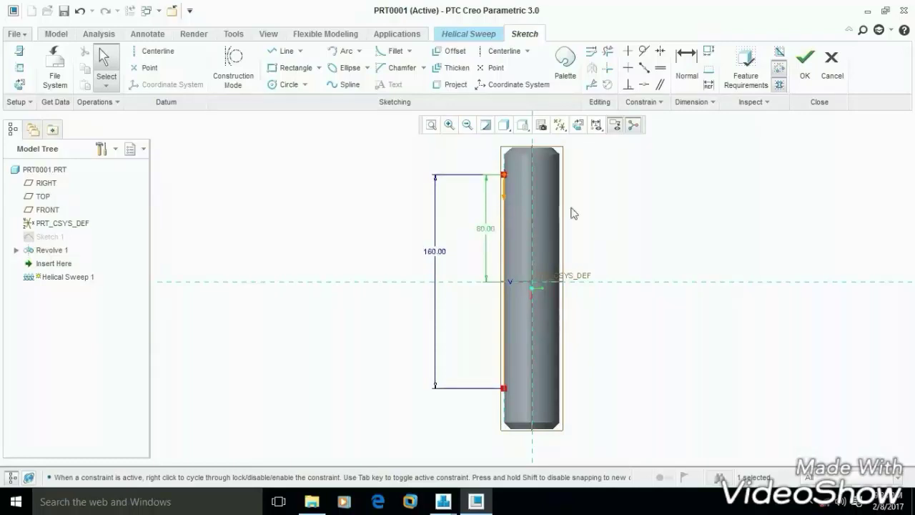
Step: Add a centerline through the origin, finish the profile, and begin the cross-section sketch
left_click(504, 51)
left_click(534, 286)
left_click(805, 77)
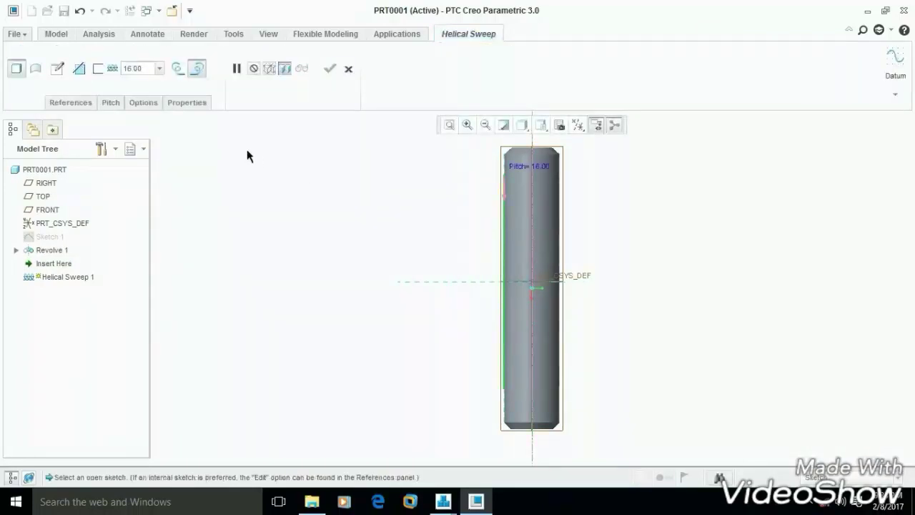
left_click(57, 70)
left_click(449, 125)
Step: Sketch a closed triangular cut section on the centerline at the cylinder edge
left_click(468, 157)
left_click(525, 192)
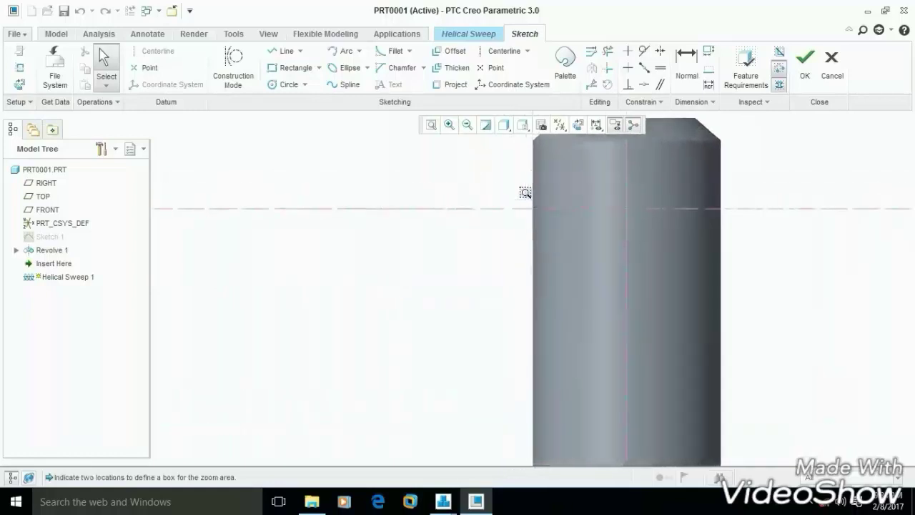
left_click(284, 51)
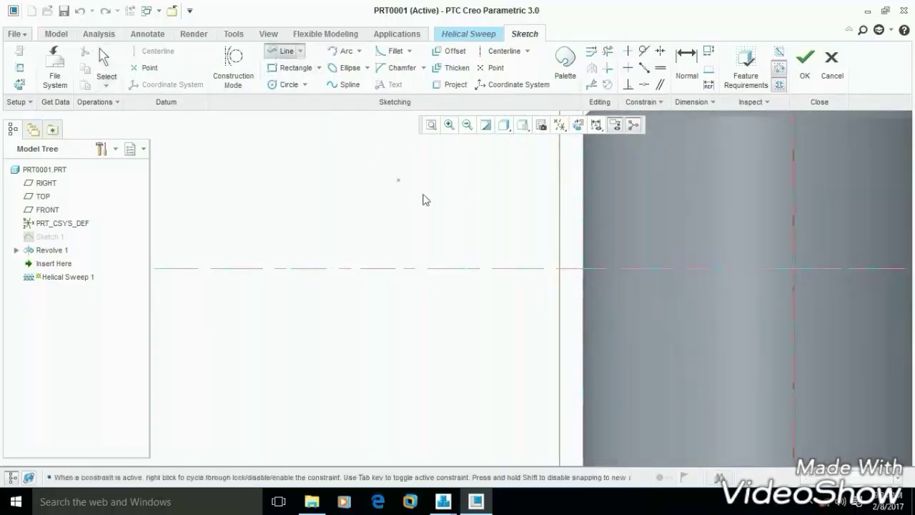
left_click(546, 268)
left_click(547, 184)
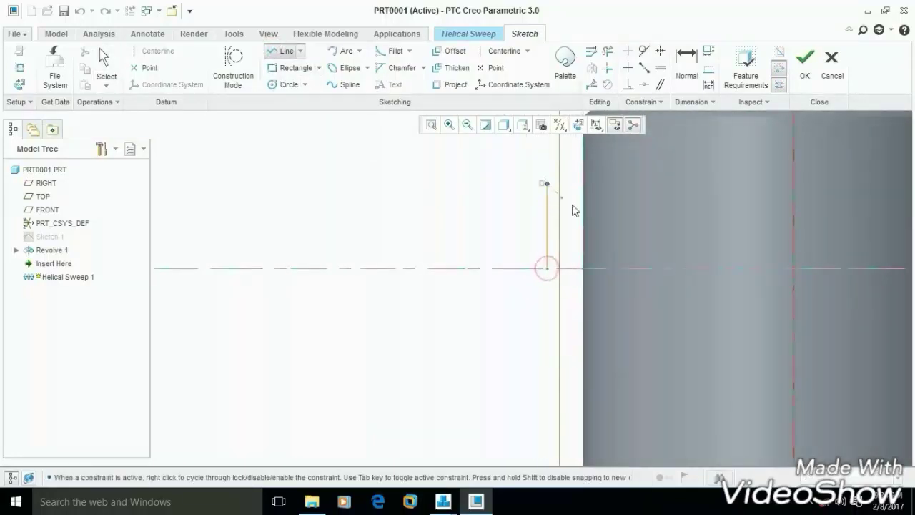
left_click(642, 268)
left_click(547, 320)
left_click(547, 268)
middle_click(514, 241)
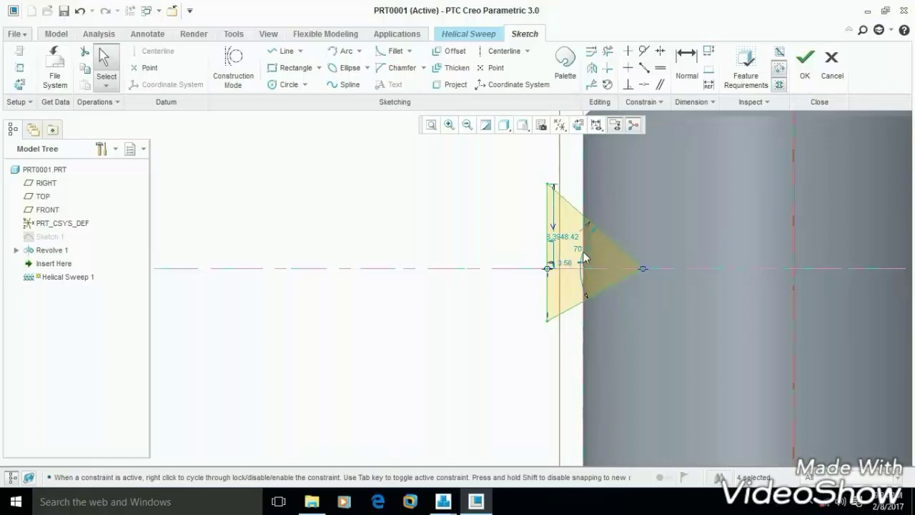
Step: Dimension the triangle with a 90° tip angle, a 45° side angle and a 5 offset
double_click(577, 248)
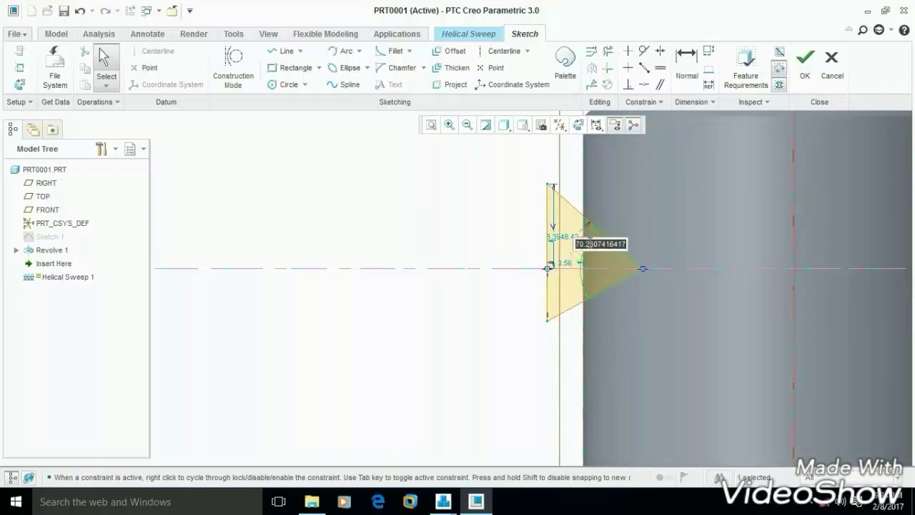
type("90")
key("Return")
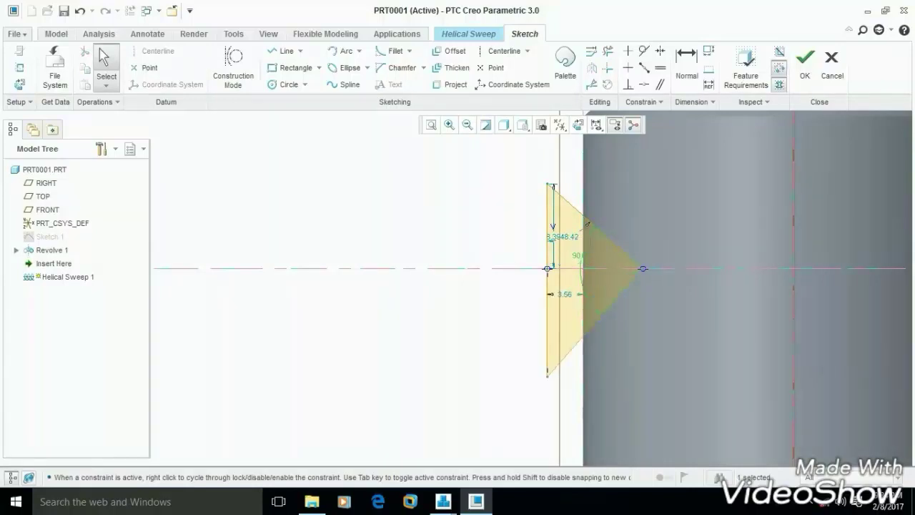
double_click(572, 242)
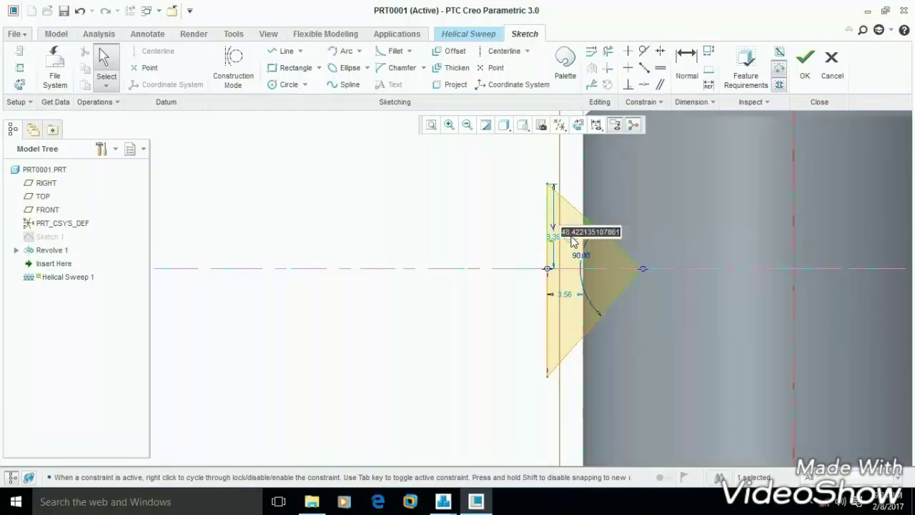
type("45")
key("Return")
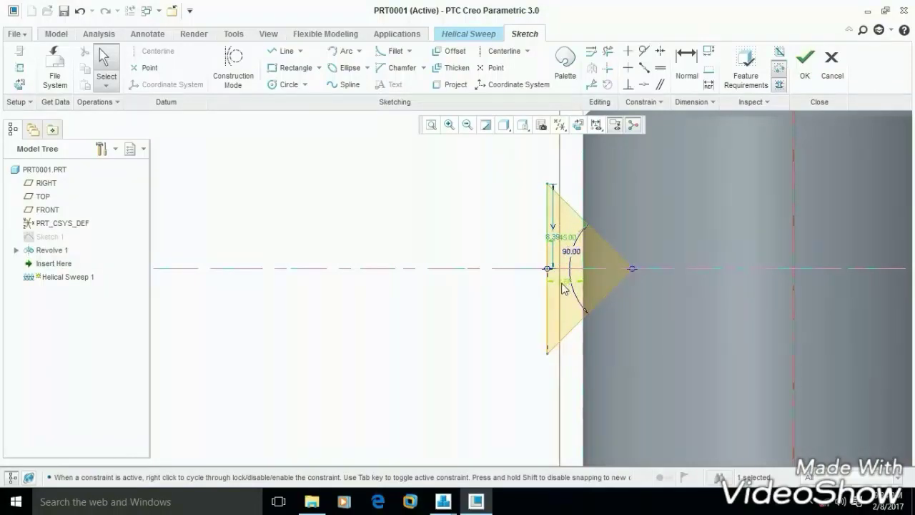
double_click(565, 286)
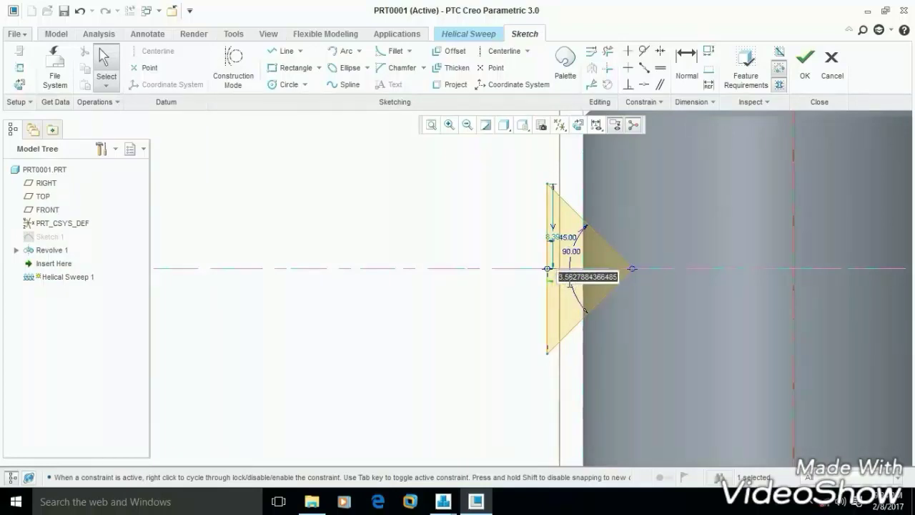
type("4")
key("Return")
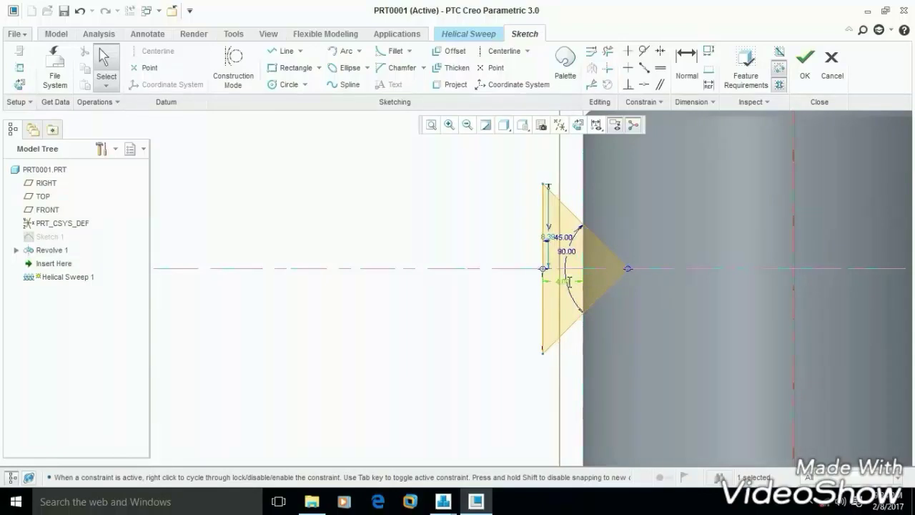
double_click(562, 286)
type("5")
key("Return")
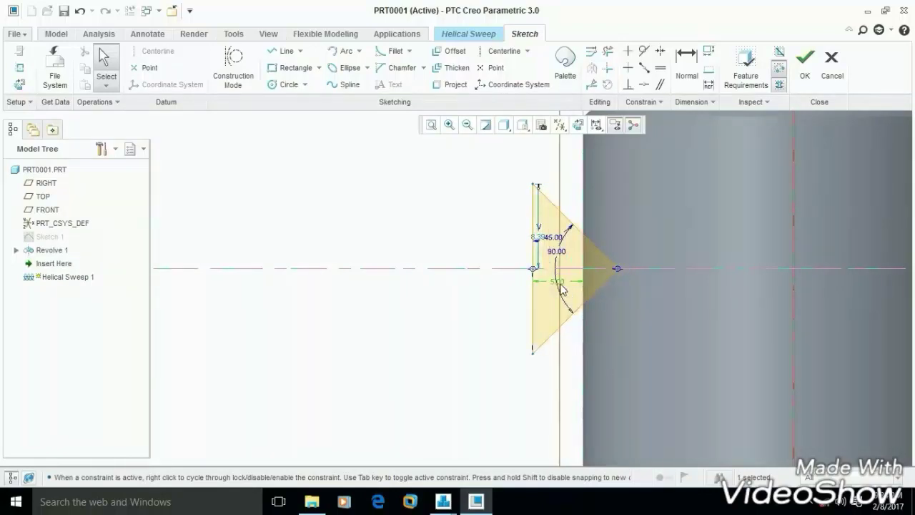
Step: Finish the section sketch and set the helical sweep pitch to 240
left_click(802, 62)
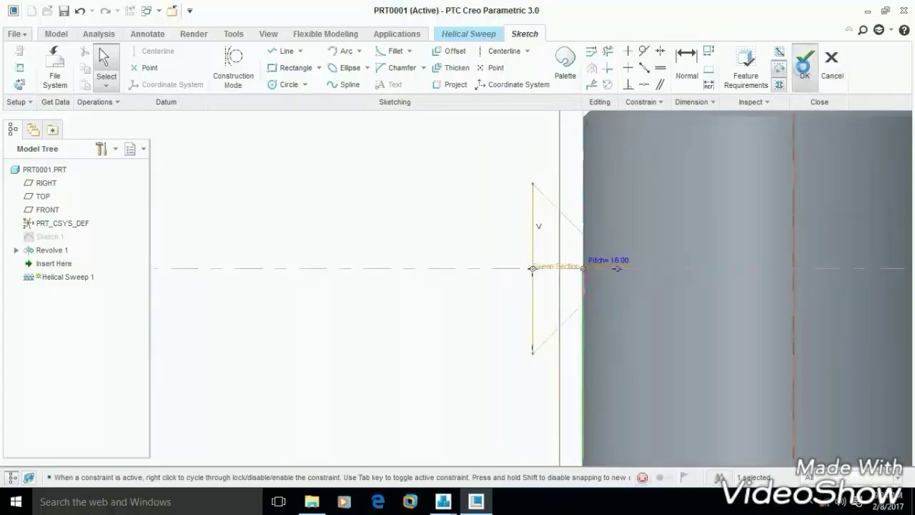
left_click(450, 127)
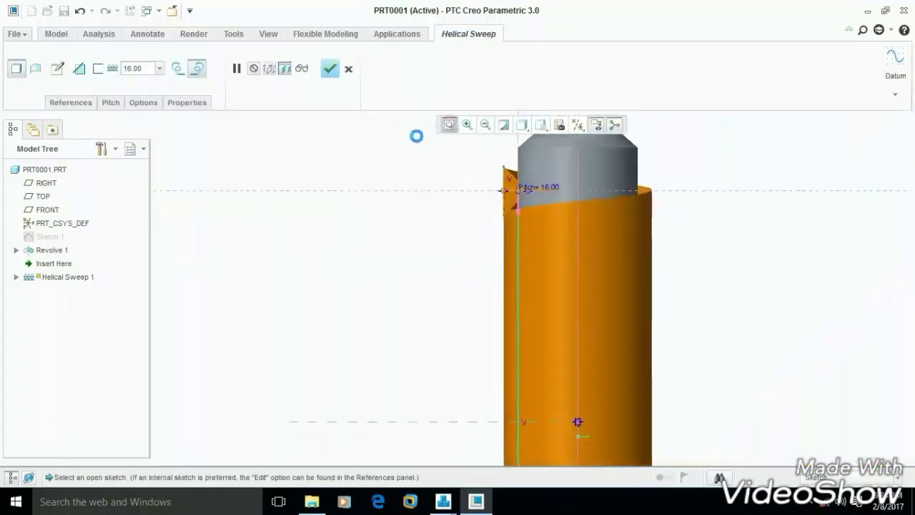
mouse_move(407, 178)
middle_mouse_down()
mouse_move(392, 202)
mouse_move(376, 199)
middle_mouse_up()
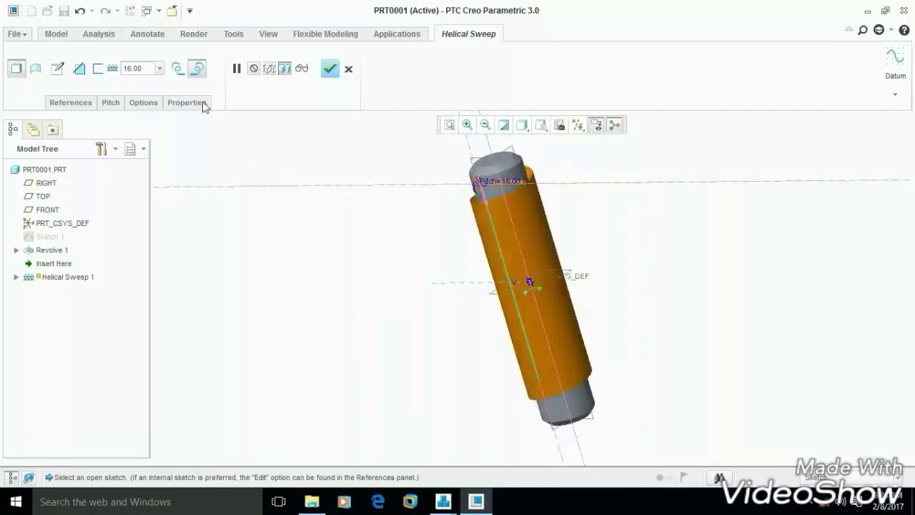
double_click(146, 68)
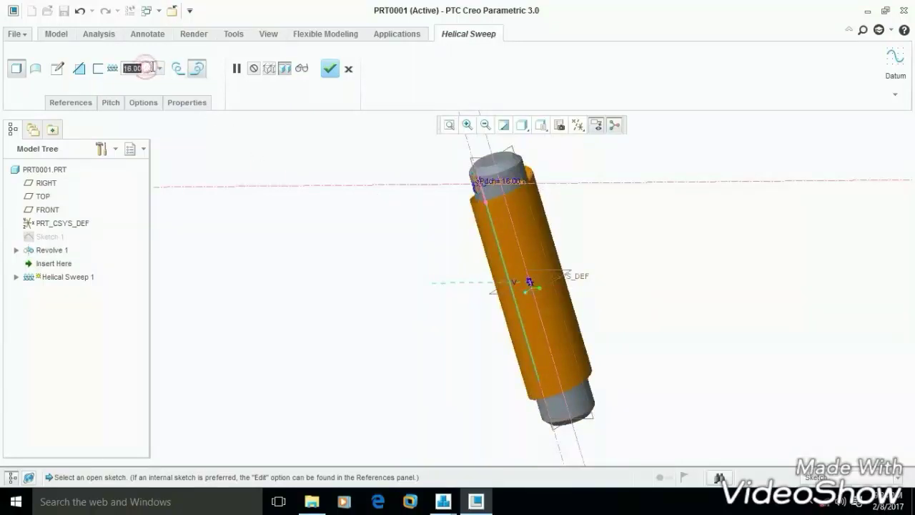
type("240")
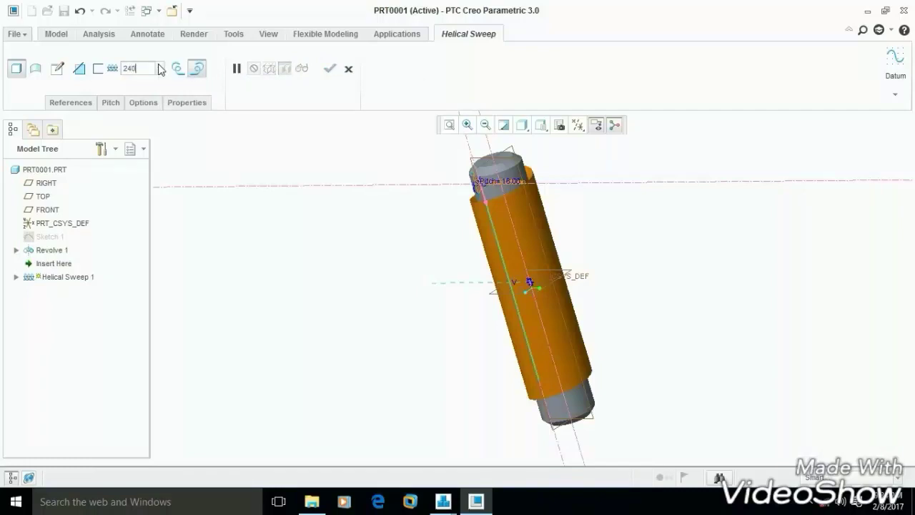
key("Return")
Step: Make the sweep remove material and complete Helical Sweep 1
mouse_move(402, 241)
middle_mouse_down()
mouse_move(377, 232)
mouse_move(512, 202)
middle_mouse_up()
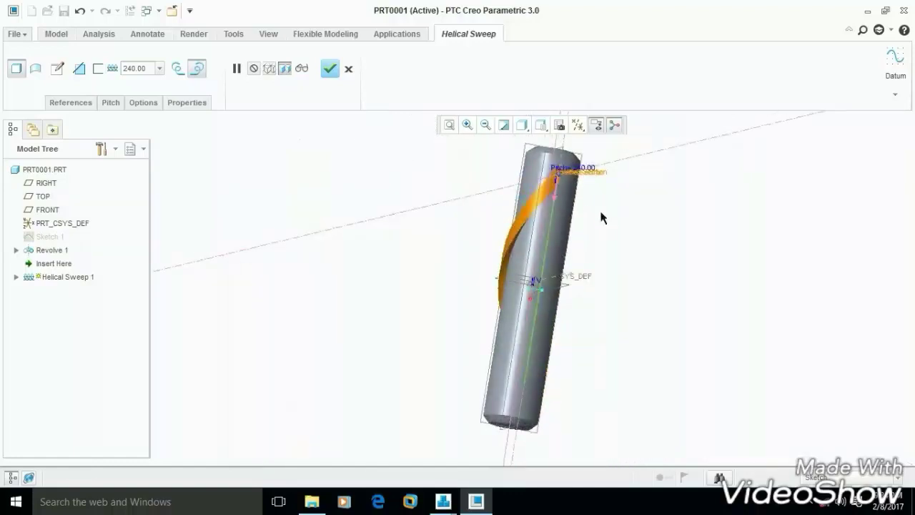
middle_click_drag(439, 226, 453, 237)
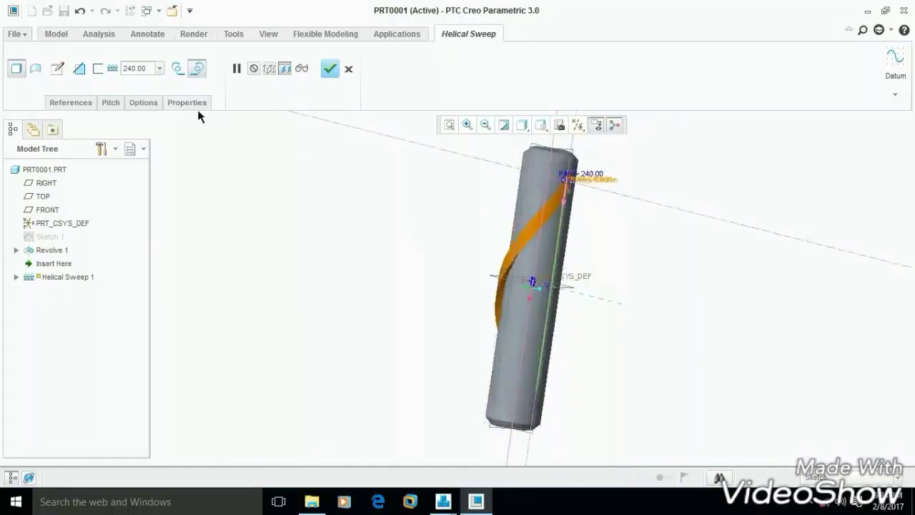
left_click(81, 68)
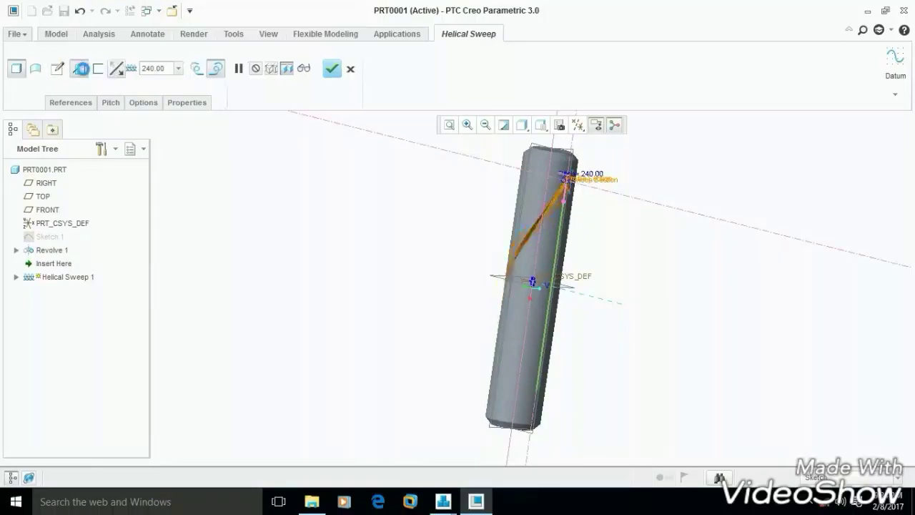
left_click(335, 74)
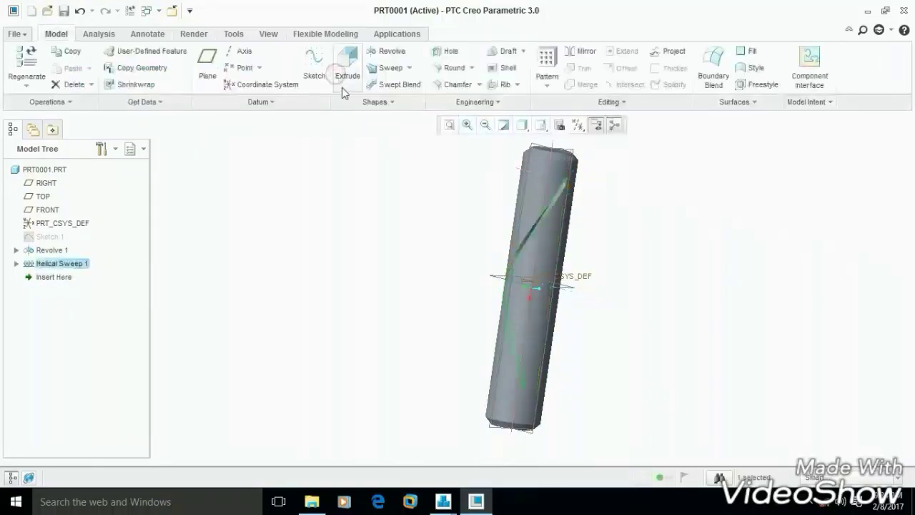
Step: Pattern the groove cut around the cylinder axis, 25 members spread over 360°
mouse_move(424, 151)
middle_mouse_down()
mouse_move(332, 178)
mouse_move(400, 170)
middle_mouse_up()
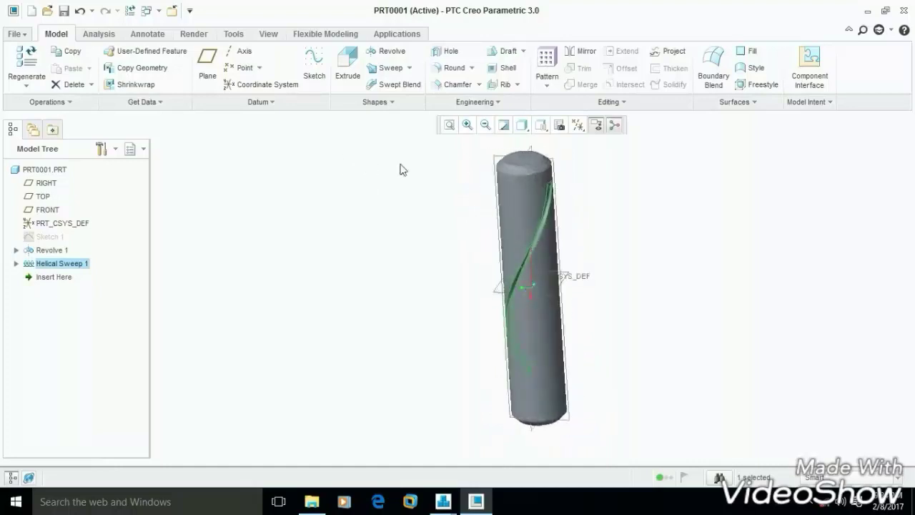
left_click(546, 61)
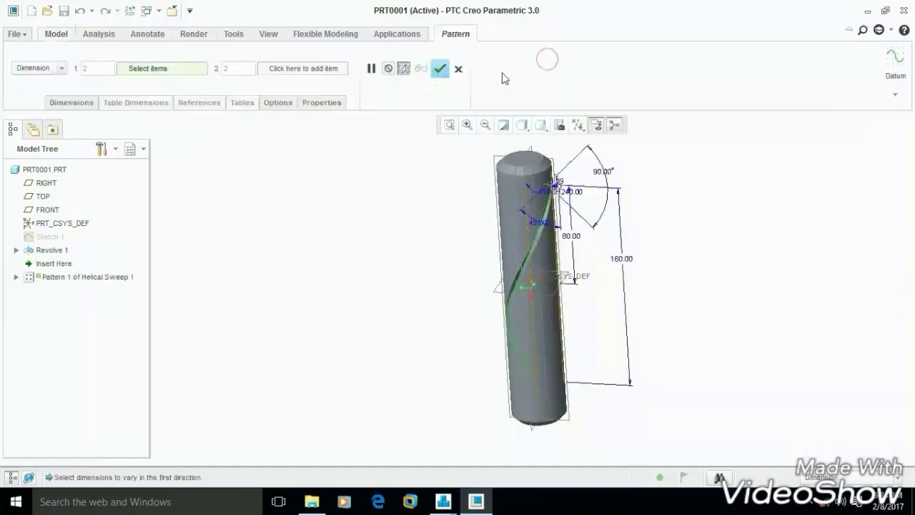
left_click(61, 68)
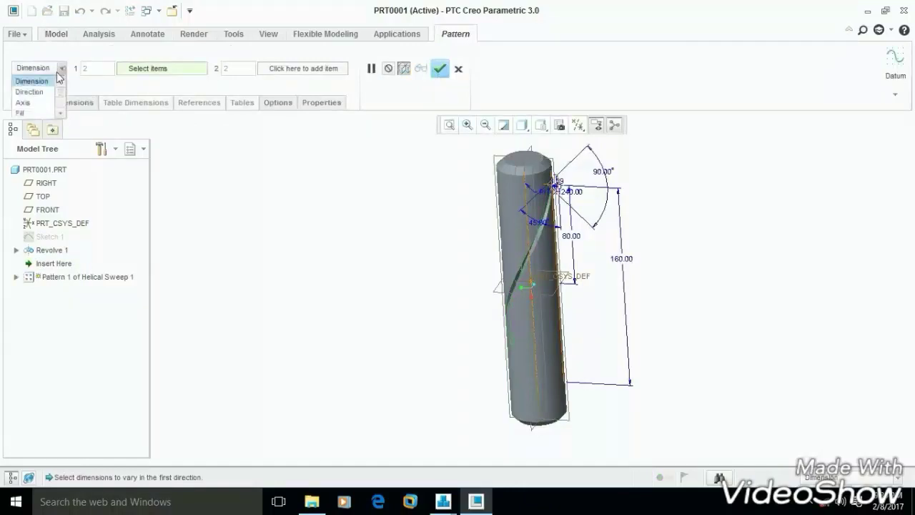
left_click(23, 103)
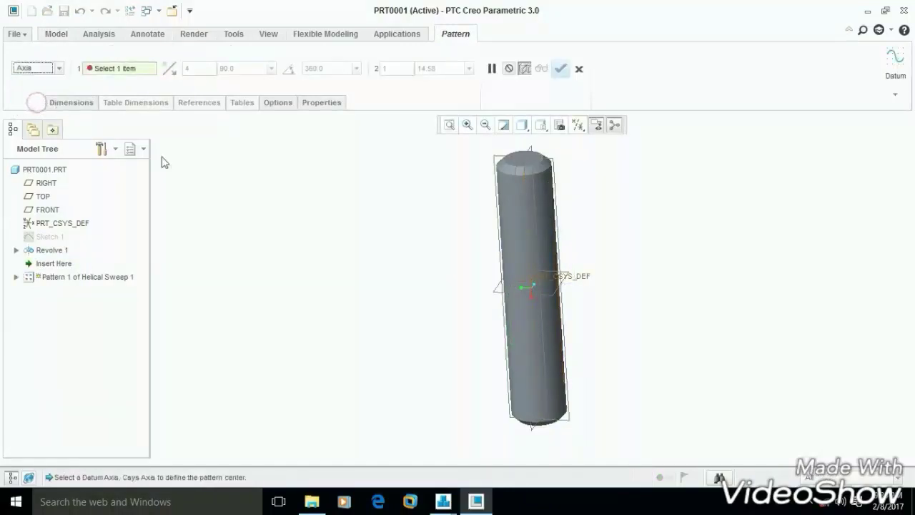
left_click(529, 199)
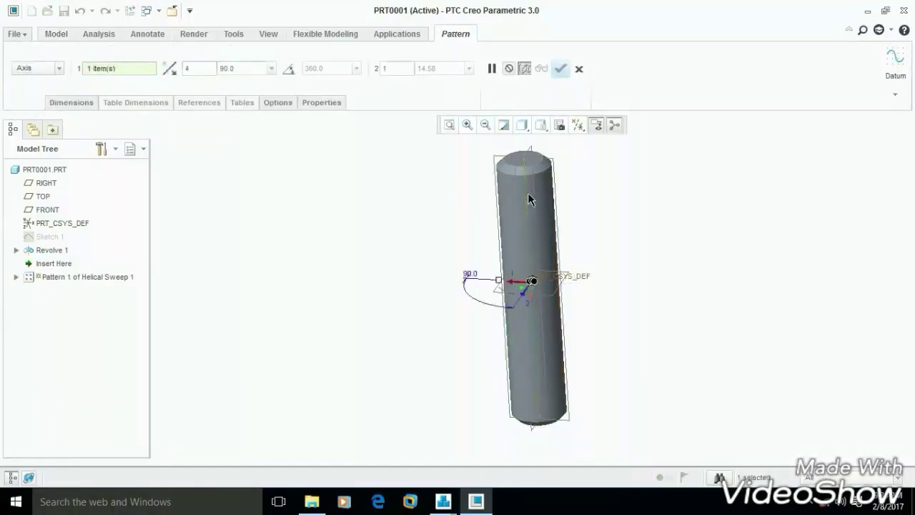
left_click(290, 72)
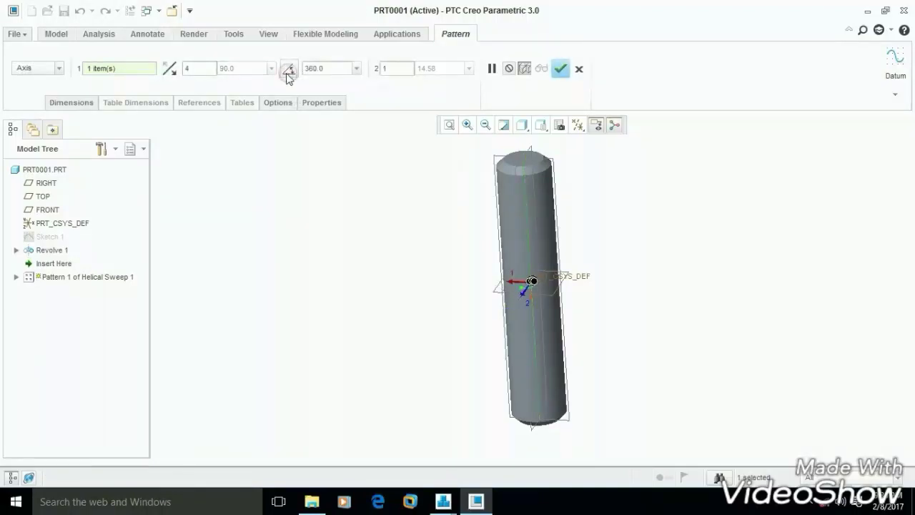
double_click(205, 70)
type("3")
left_click(562, 70)
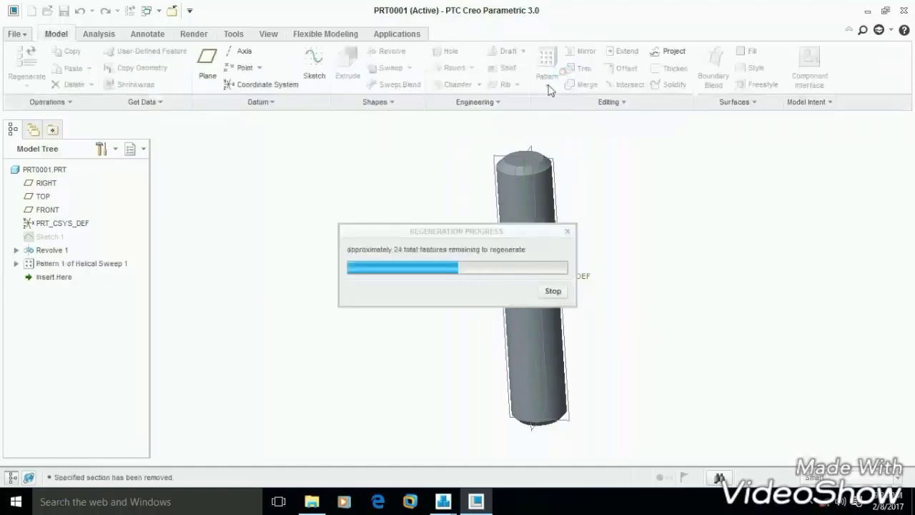
Step: Select Pattern 1 of Helical Sweep 1 and start a Mirror feature
left_click(386, 218)
mouse_move(382, 221)
middle_mouse_down()
mouse_move(355, 196)
mouse_move(351, 234)
mouse_move(361, 211)
middle_mouse_up()
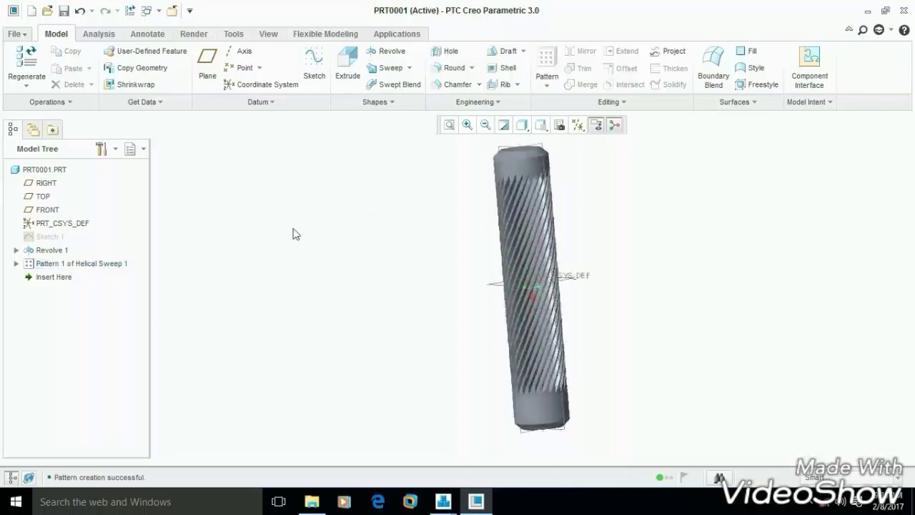
left_click(90, 263)
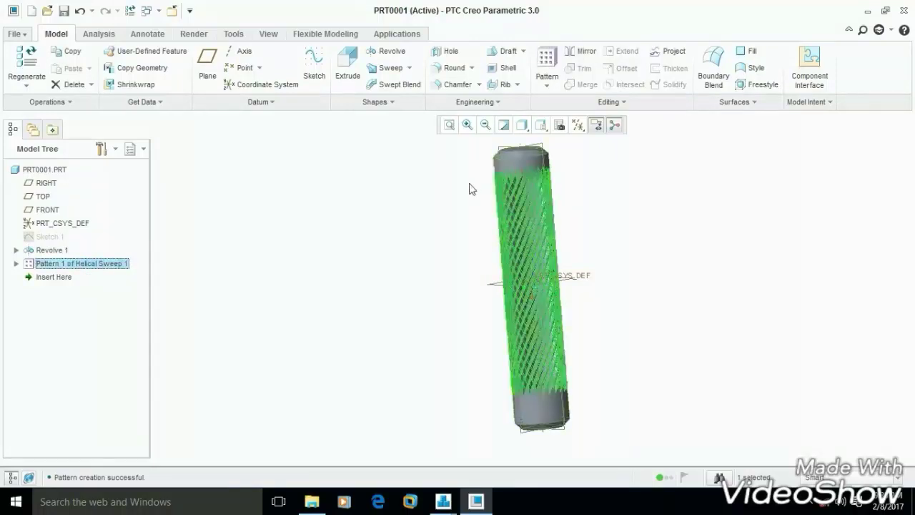
left_click(588, 53)
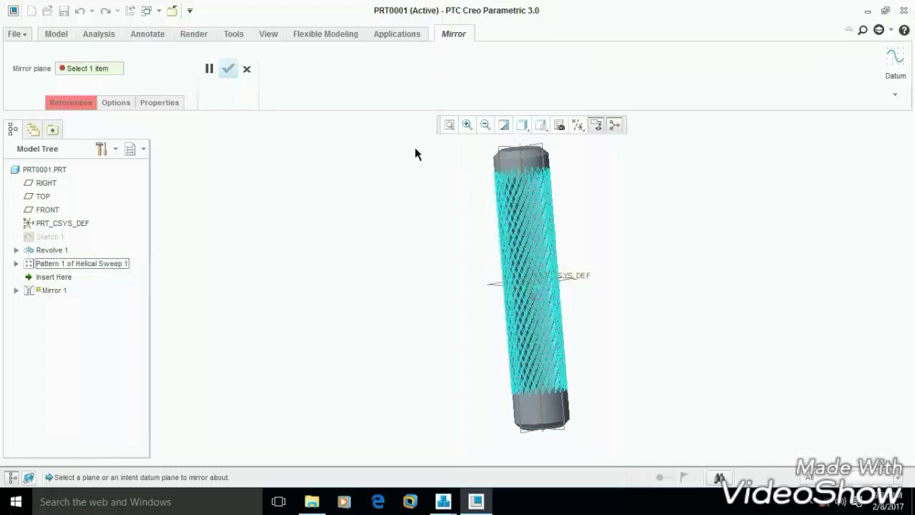
Step: Mirror the groove pattern across the FRONT datum plane and complete Mirror 1
left_click(500, 157)
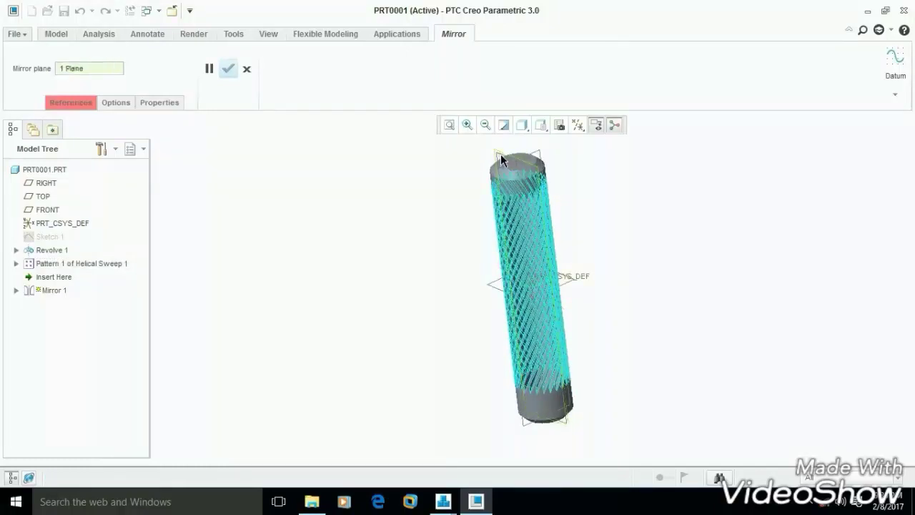
left_click(229, 72)
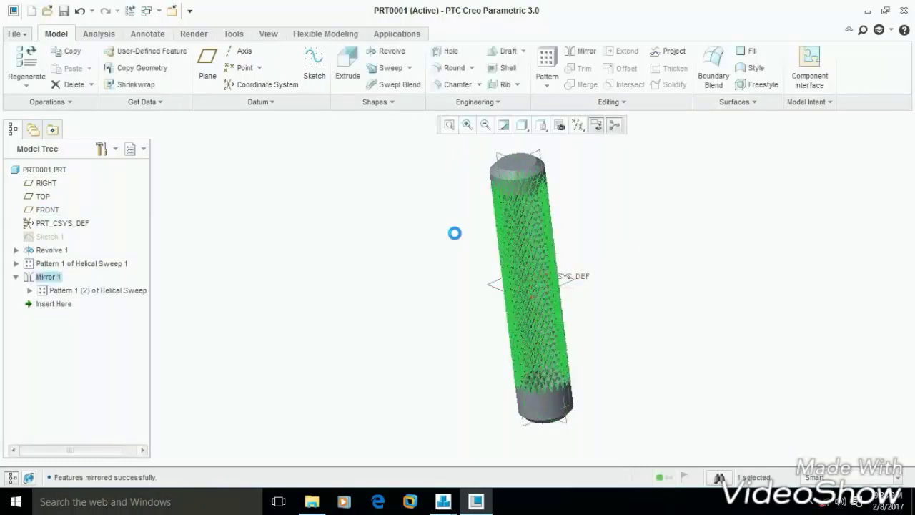
left_click(449, 238)
middle_click_drag(449, 239, 464, 217)
middle_click_drag(460, 208, 459, 219)
left_click(463, 128)
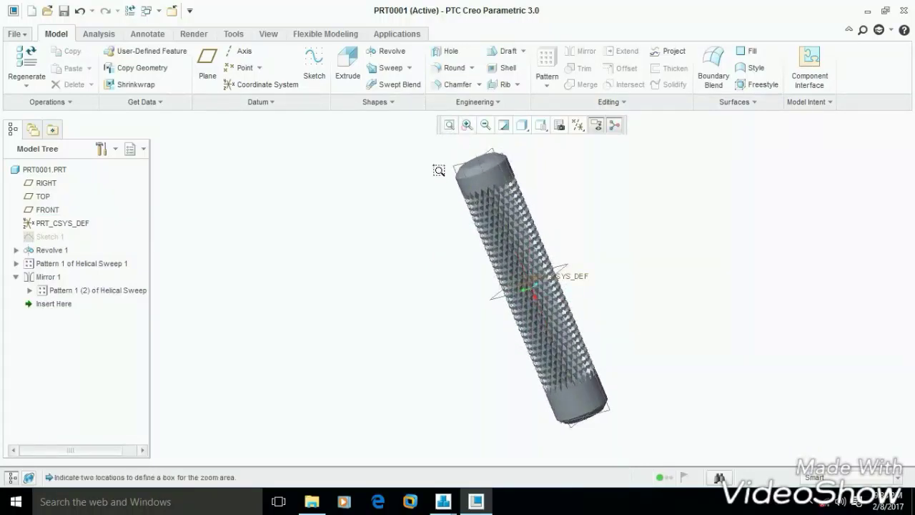
left_click(408, 208)
left_click(609, 243)
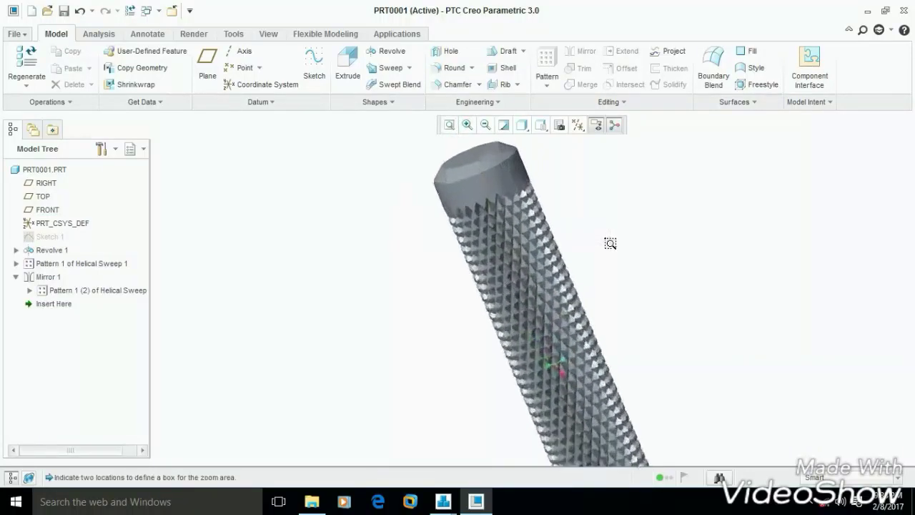
left_click(449, 125)
middle_click_drag(390, 250, 411, 233)
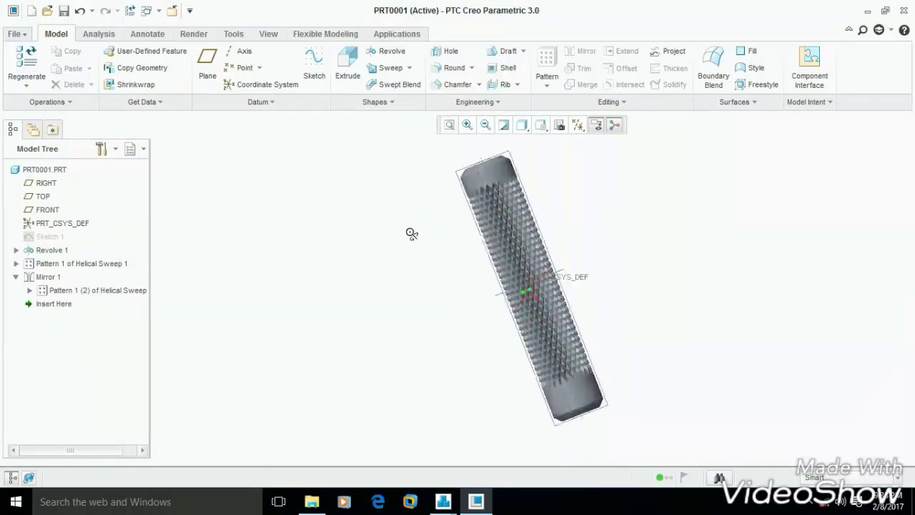